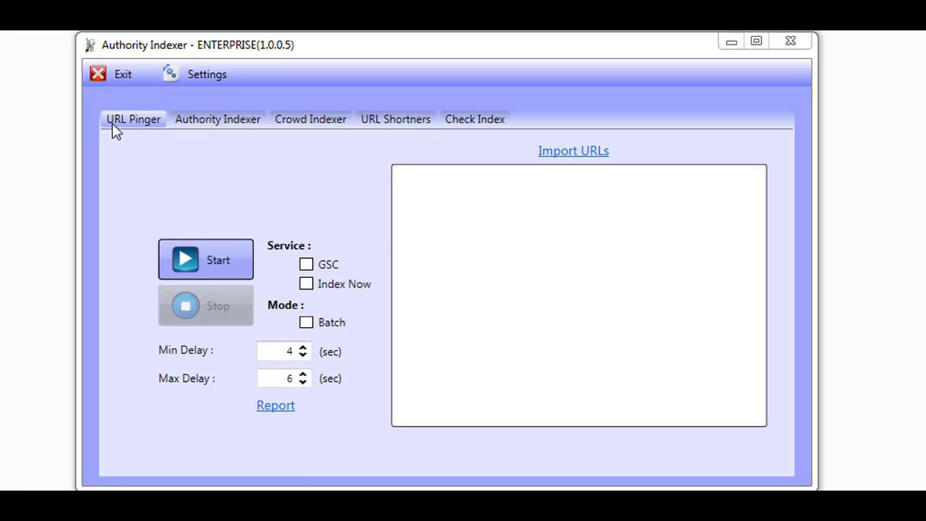
Step: Visit the Authority Indexer, Crowd Indexer and URL Shortners pages, ending on Check Index
{"action": "left_click", "coordinate": [188, 119]}
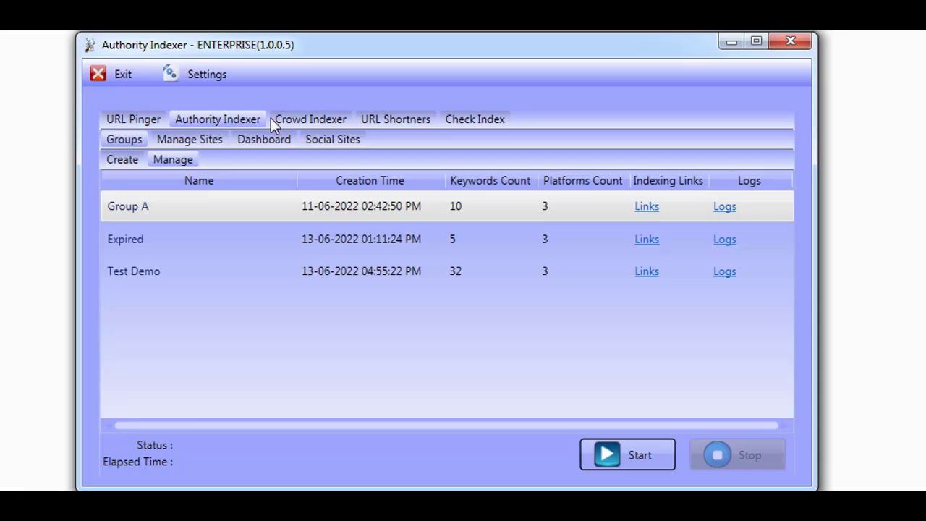
{"action": "left_click", "coordinate": [282, 118]}
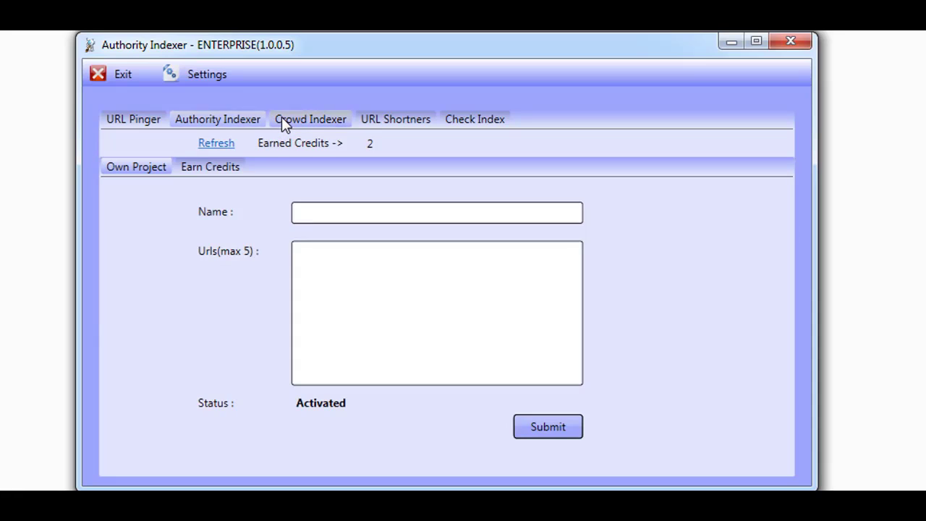
{"action": "left_click", "coordinate": [374, 121]}
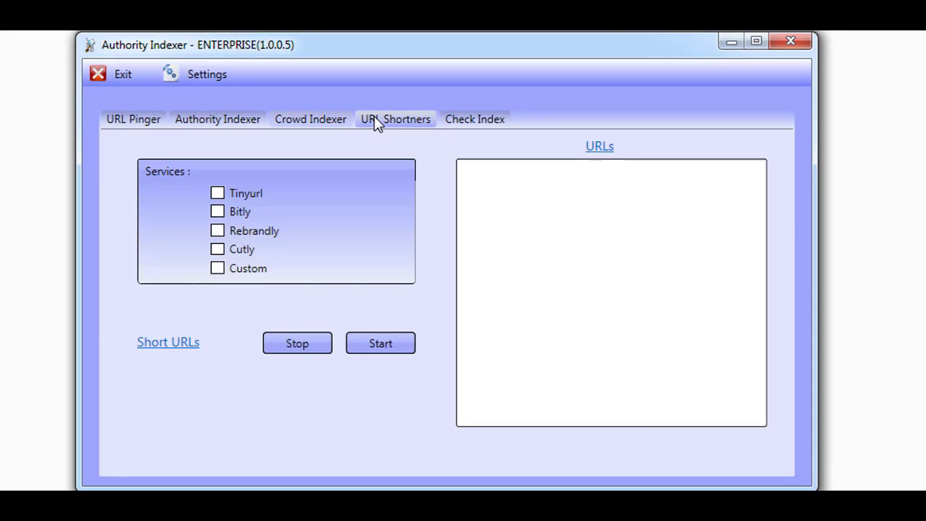
{"action": "left_click", "coordinate": [466, 118]}
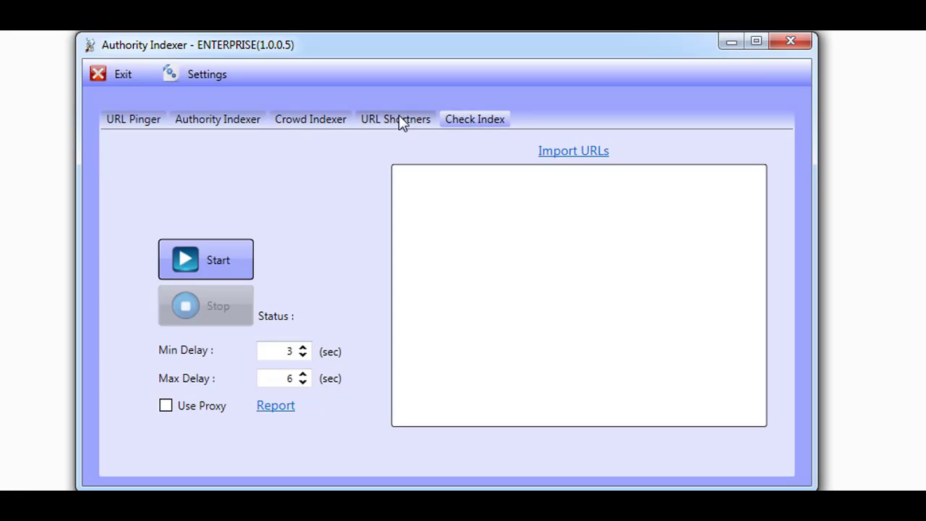
Step: On the URL Pinger page, enable both the GSC and Index Now services
{"action": "left_click", "coordinate": [142, 119]}
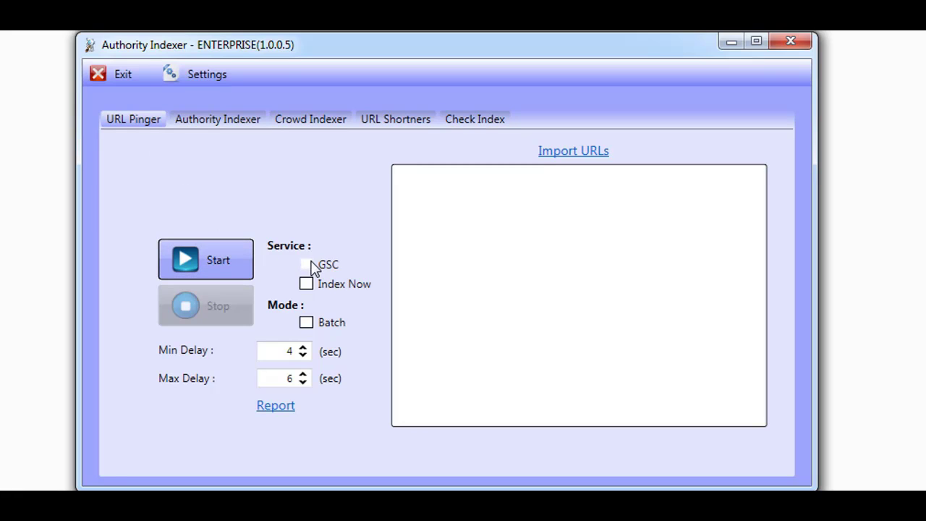
{"action": "left_click", "coordinate": [492, 193]}
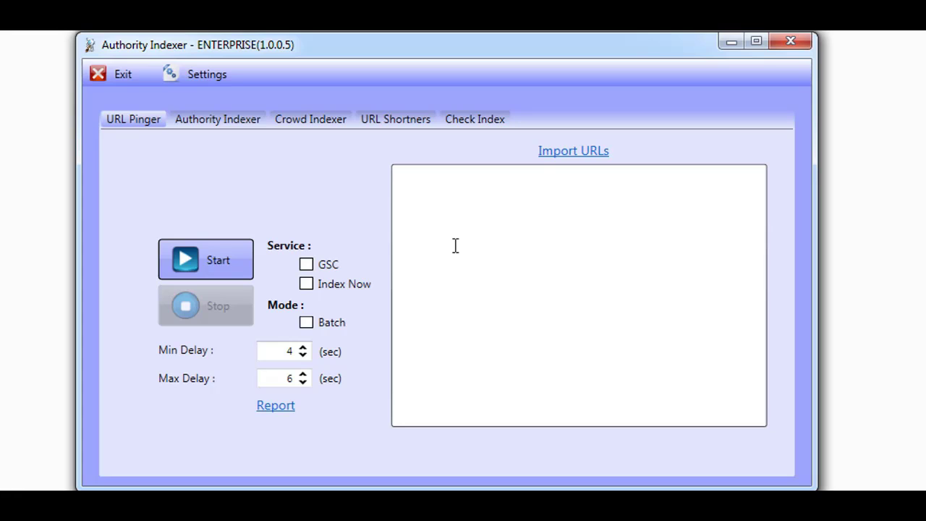
{"action": "left_click", "coordinate": [307, 265]}
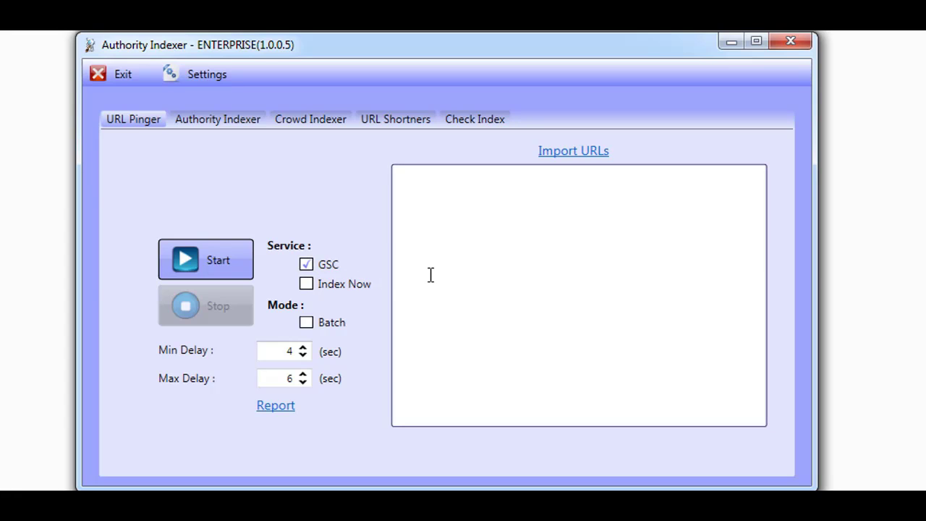
{"action": "left_click", "coordinate": [307, 284]}
Step: Open the Groups create form and focus the new group's name field
{"action": "left_click", "coordinate": [226, 120]}
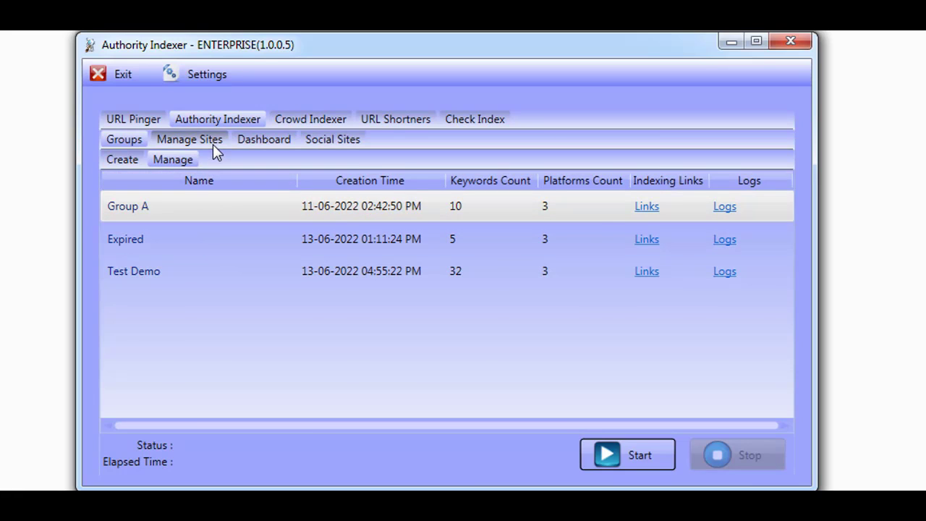
{"action": "left_click", "coordinate": [213, 142]}
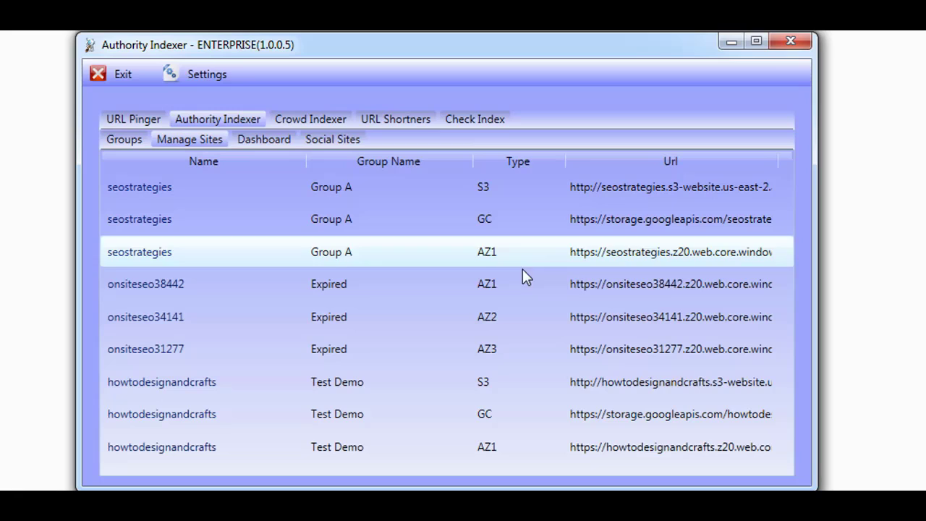
{"action": "left_click", "coordinate": [135, 139]}
{"action": "left_click", "coordinate": [133, 159]}
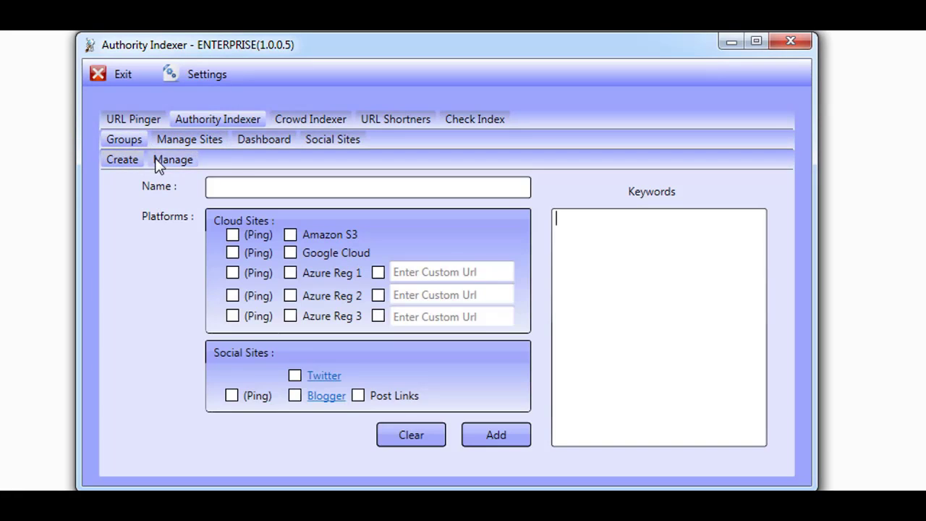
{"action": "left_click", "coordinate": [239, 186]}
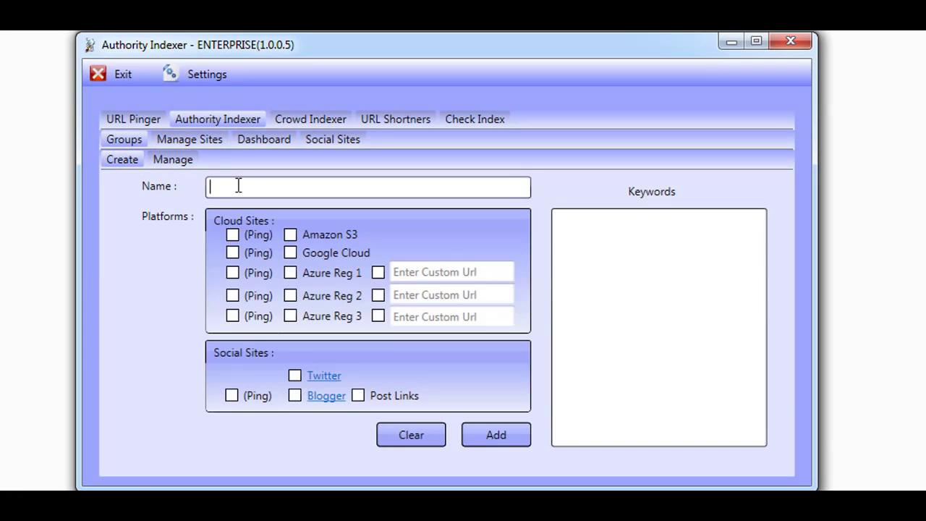
Step: Select Amazon S3, Google Cloud, Azure Reg 1, Twitter and Blogger, pinging Azure Reg 1 and the social sites
{"action": "left_click", "coordinate": [294, 234]}
{"action": "left_click", "coordinate": [297, 253]}
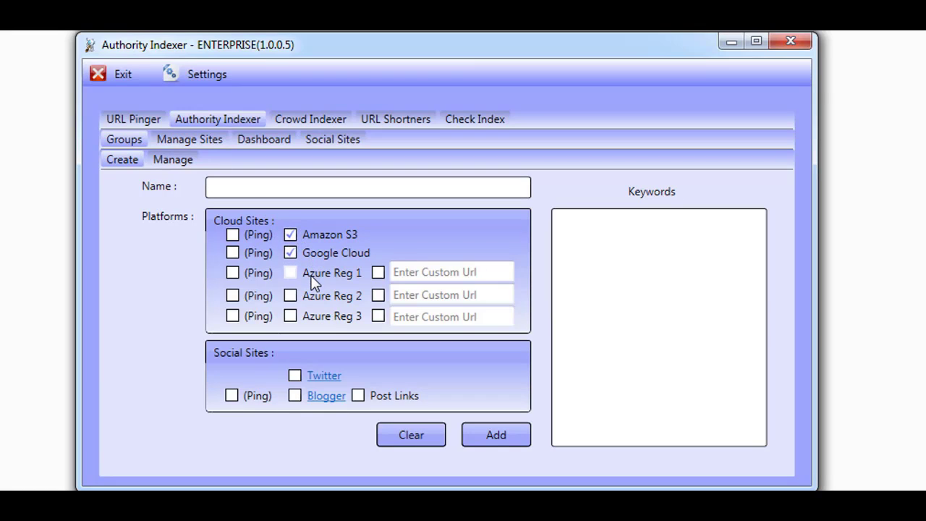
{"action": "left_click", "coordinate": [297, 377]}
{"action": "left_click", "coordinate": [294, 396]}
{"action": "left_click", "coordinate": [227, 394]}
{"action": "left_click", "coordinate": [233, 274]}
{"action": "left_click", "coordinate": [247, 250]}
{"action": "left_click", "coordinate": [585, 234]}
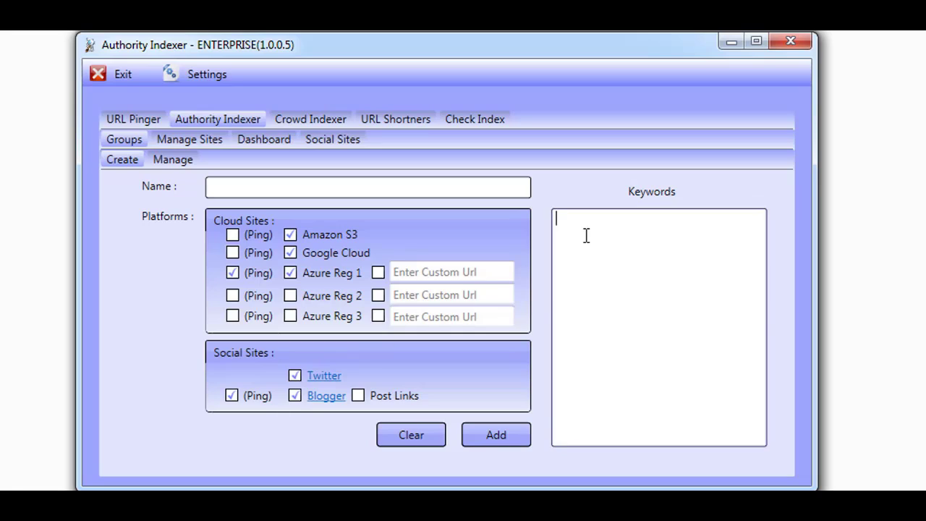
Step: Paste the seven keywords, from seo to How to create a website, into the Keywords list
{"action": "type", "text": "seo search engine optimization backlink building onsite optimization offsite optimization keyword research How to create a website"}
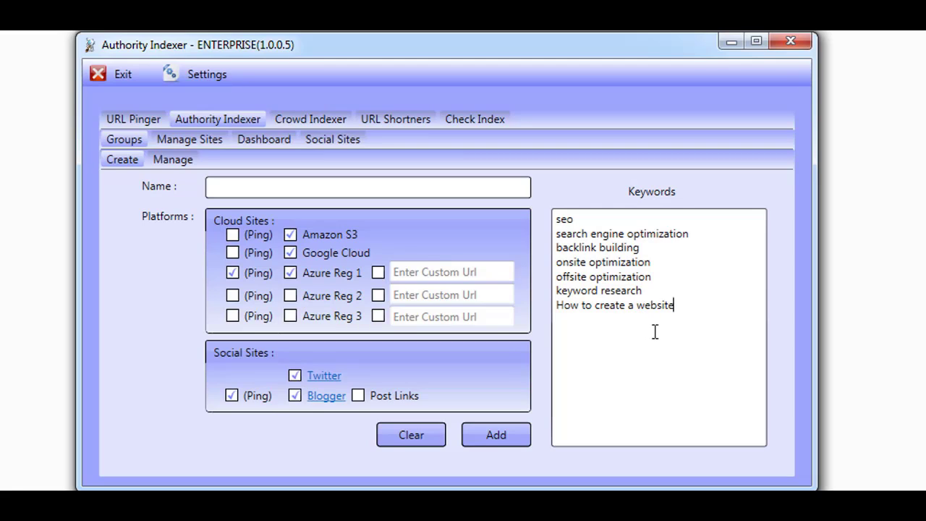
{"action": "left_click", "coordinate": [200, 142]}
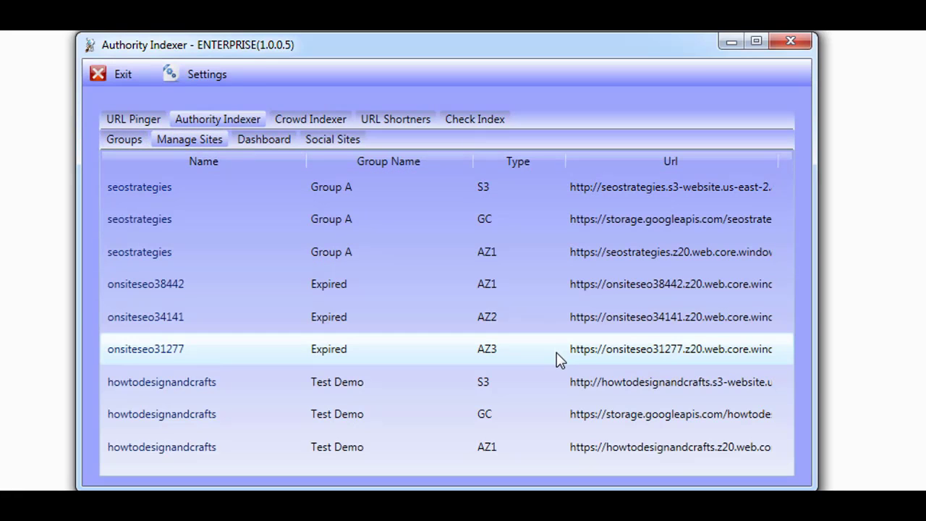
{"action": "left_click", "coordinate": [125, 145]}
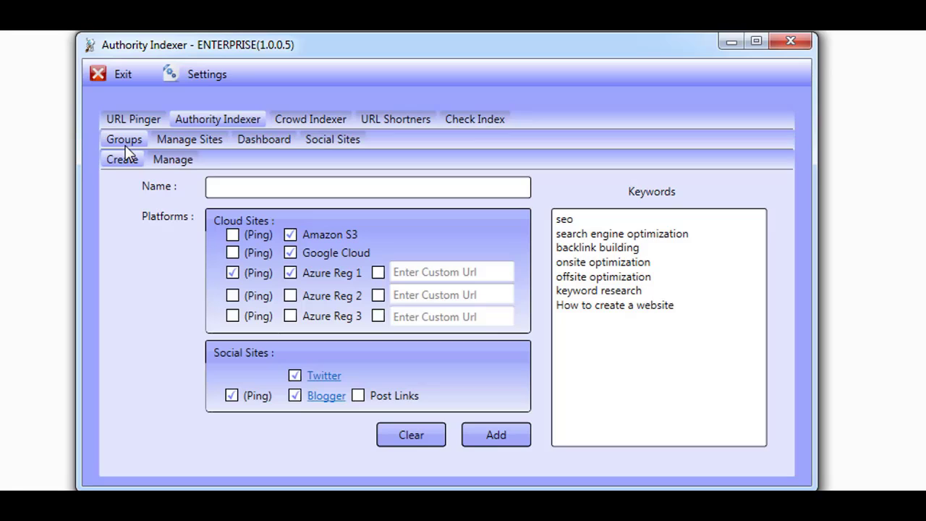
Step: Visit the Azure Reg 1, 2 and 3 custom URL fields of the new group
{"action": "left_click", "coordinate": [409, 272]}
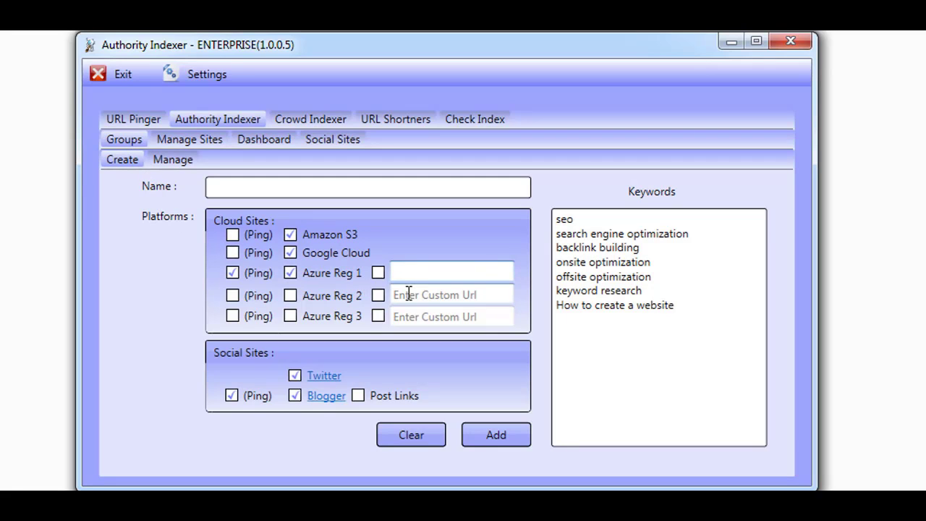
{"action": "left_click", "coordinate": [409, 293]}
{"action": "left_click", "coordinate": [404, 314]}
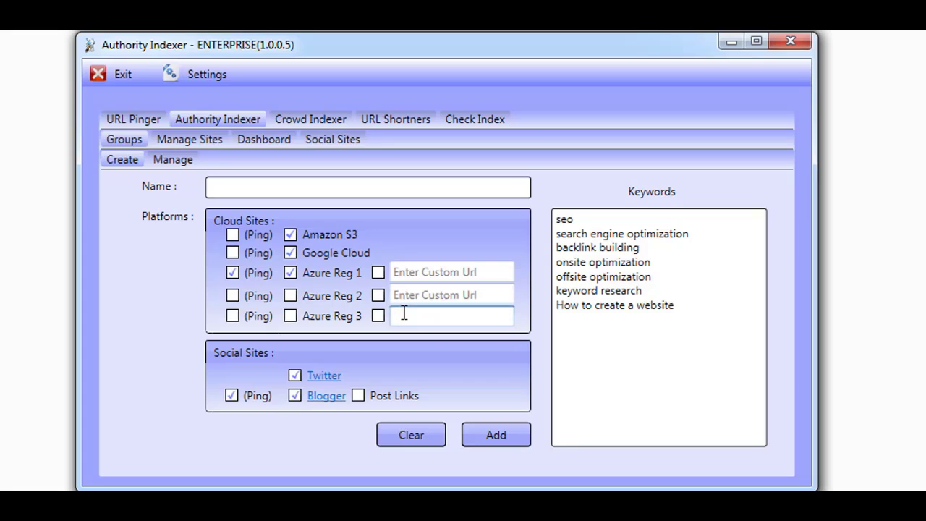
{"action": "left_click", "coordinate": [378, 317]}
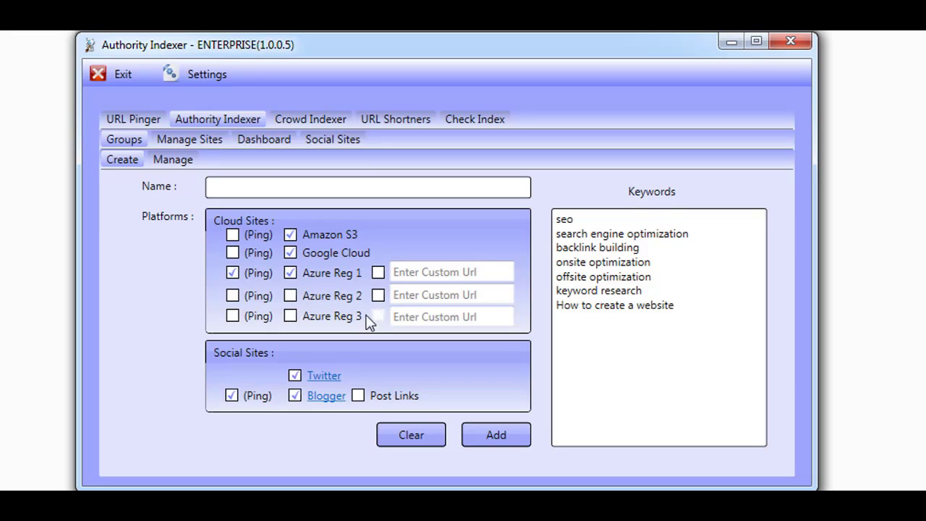
Step: Review Group A's three indexing URLs, then return to the groups table and select Group A
{"action": "left_click", "coordinate": [186, 164]}
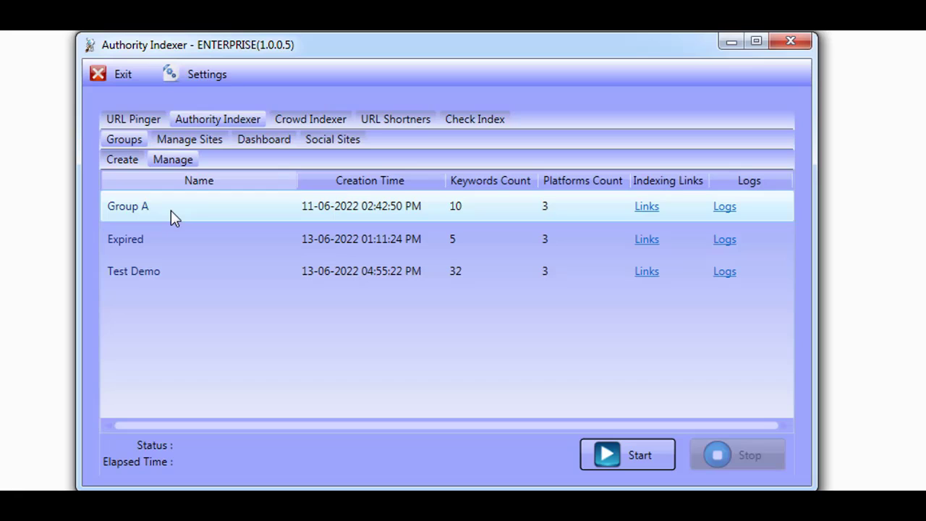
{"action": "left_click", "coordinate": [647, 210]}
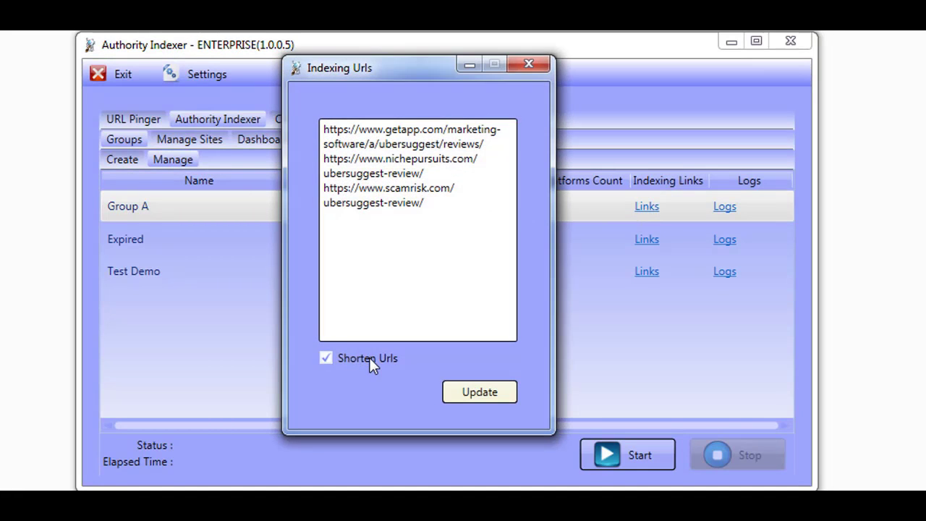
{"action": "left_click", "coordinate": [529, 65]}
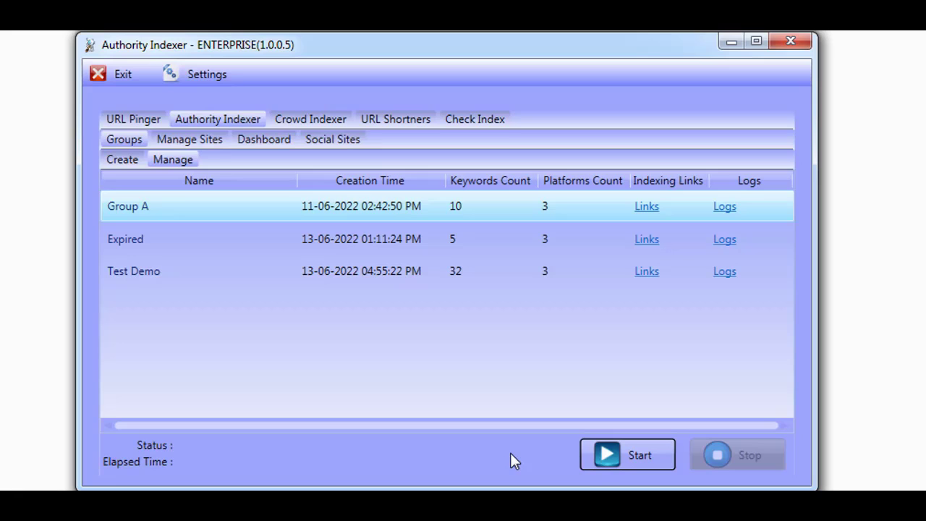
{"action": "left_click", "coordinate": [220, 141]}
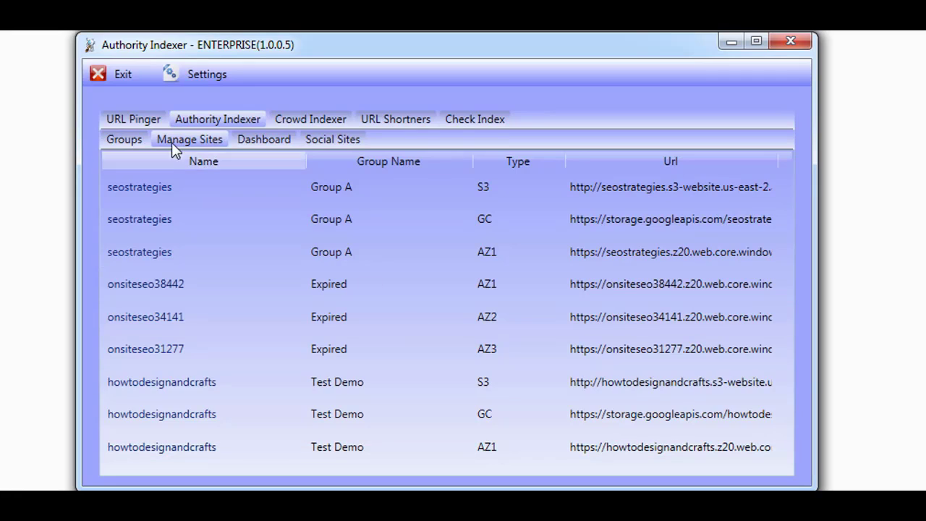
{"action": "left_click", "coordinate": [143, 140]}
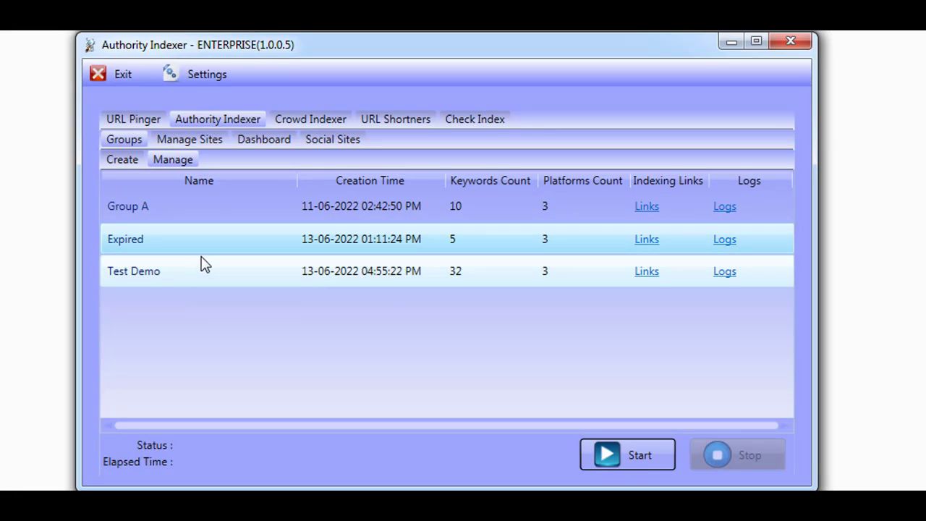
{"action": "left_click", "coordinate": [209, 220]}
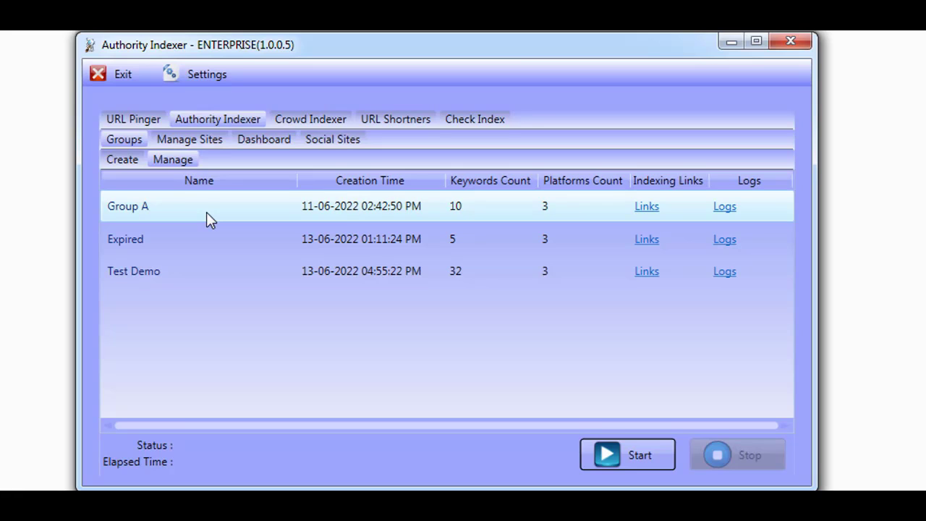
Step: Open the seostrategies site's settings and step through its Personalize fields
{"action": "left_click", "coordinate": [204, 141]}
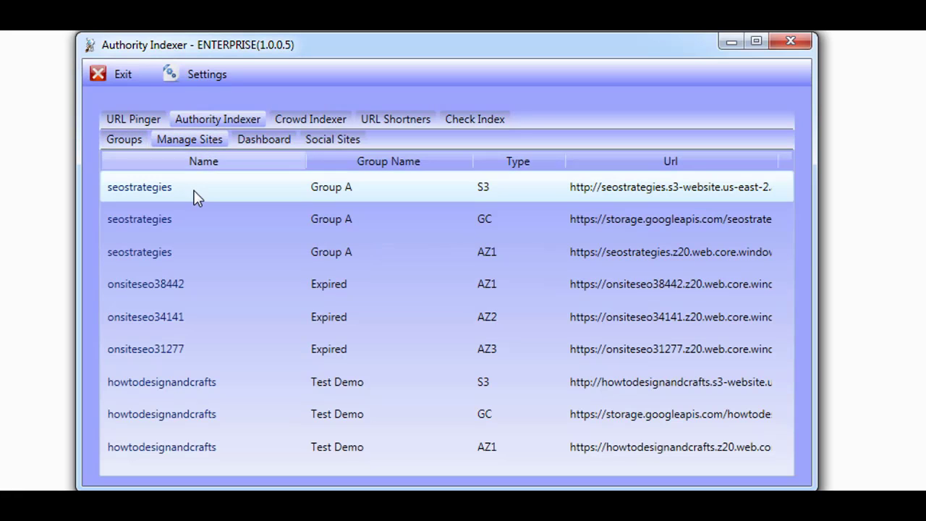
{"action": "right_click", "coordinate": [627, 190]}
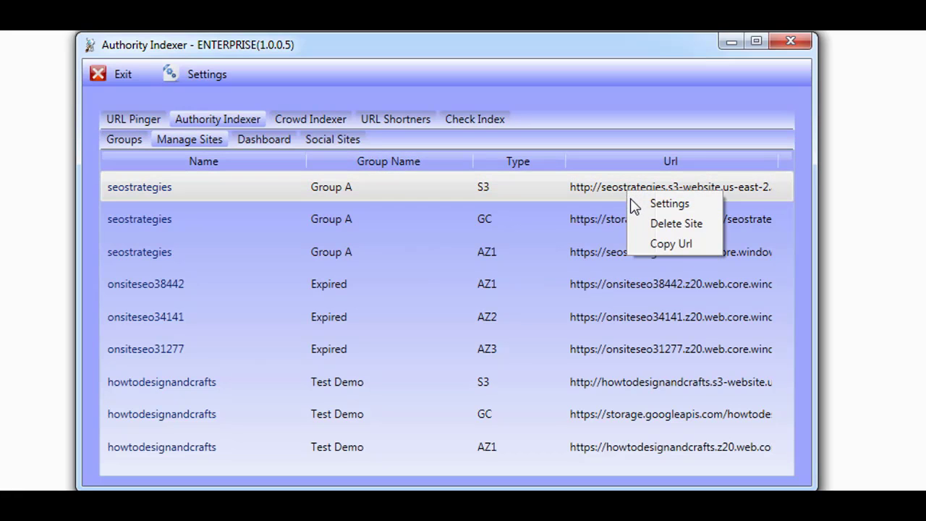
{"action": "left_click", "coordinate": [644, 200]}
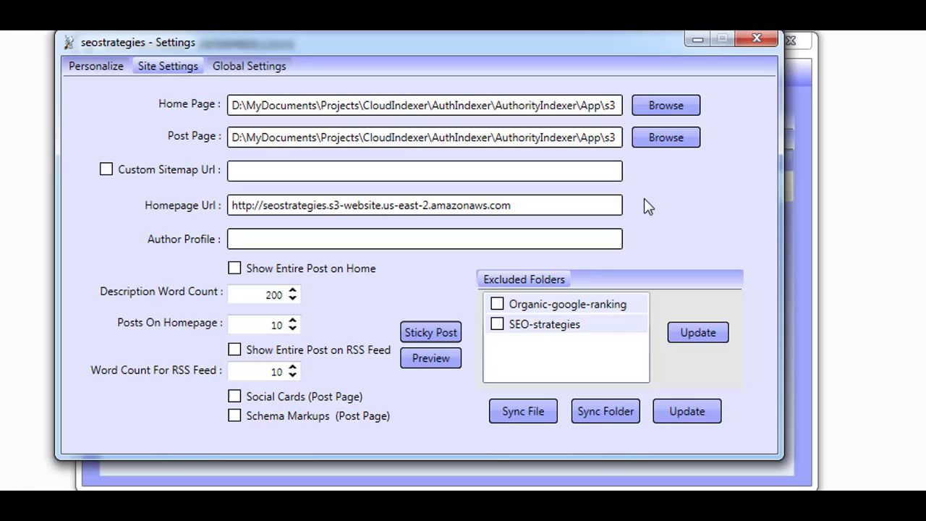
{"action": "left_click", "coordinate": [112, 71]}
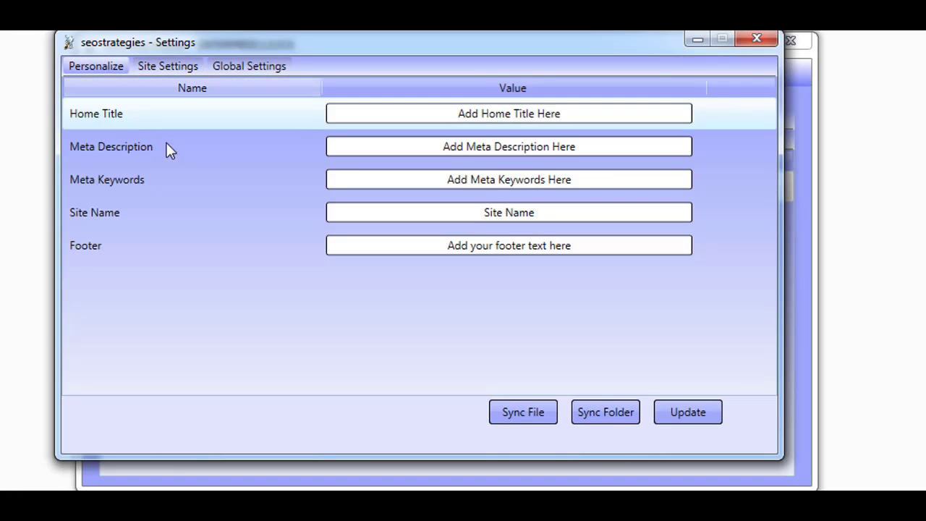
{"action": "left_click", "coordinate": [453, 115]}
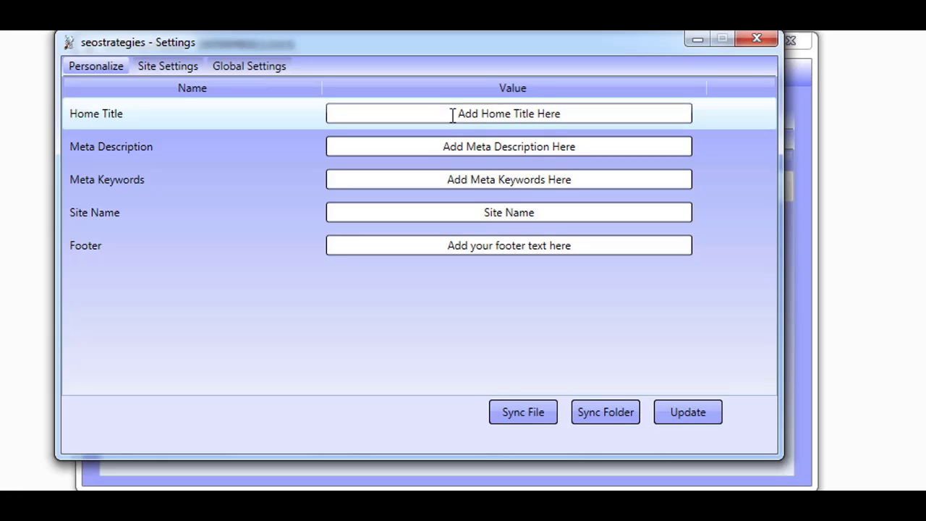
{"action": "left_click", "coordinate": [443, 146]}
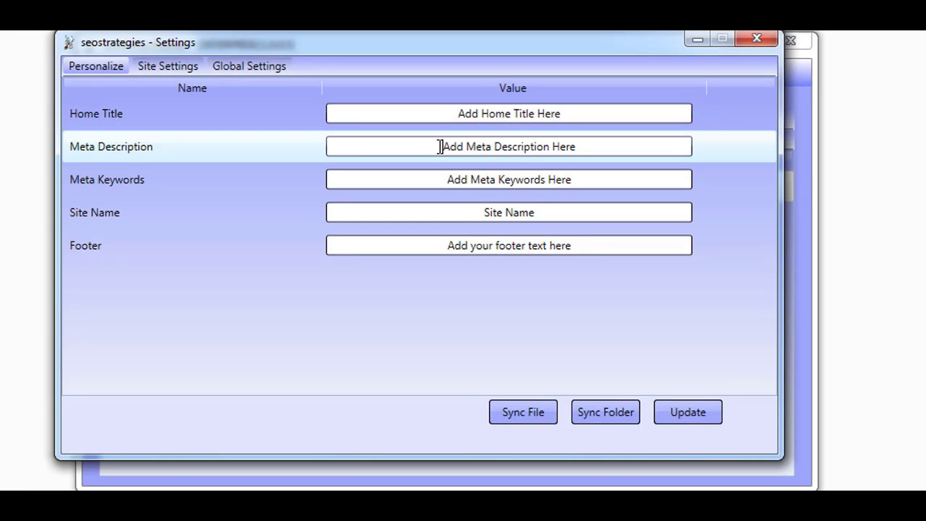
{"action": "left_click", "coordinate": [442, 212]}
{"action": "left_click", "coordinate": [445, 245]}
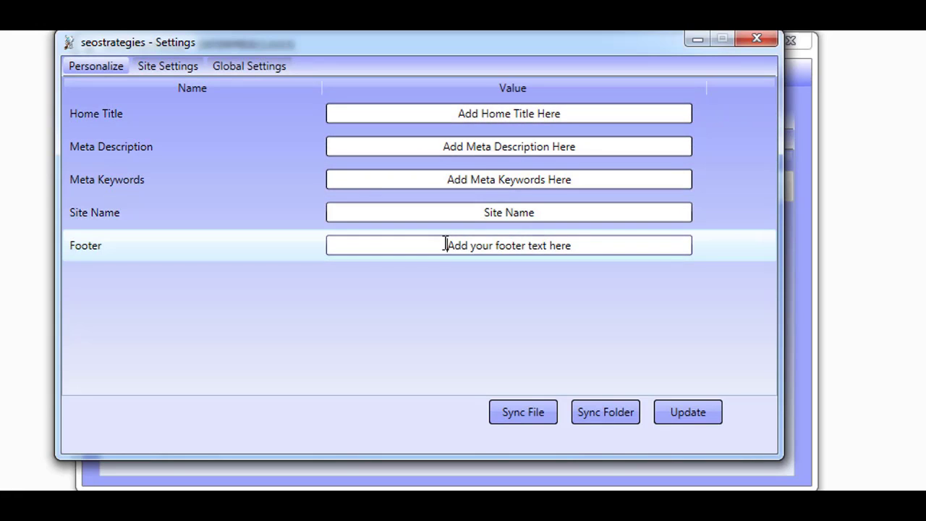
Step: Enable Social Cards and Schema Markups for post pages, then close the settings
{"action": "left_click", "coordinate": [151, 67]}
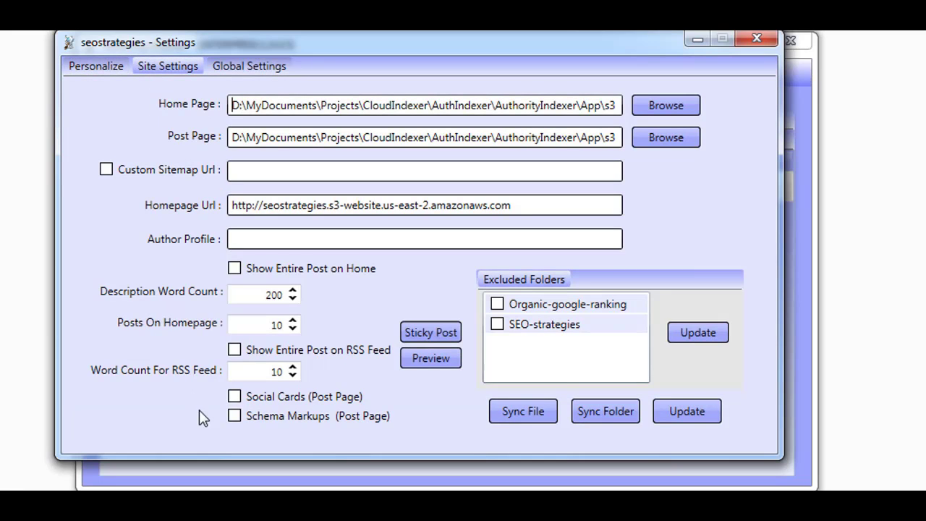
{"action": "left_click", "coordinate": [235, 396]}
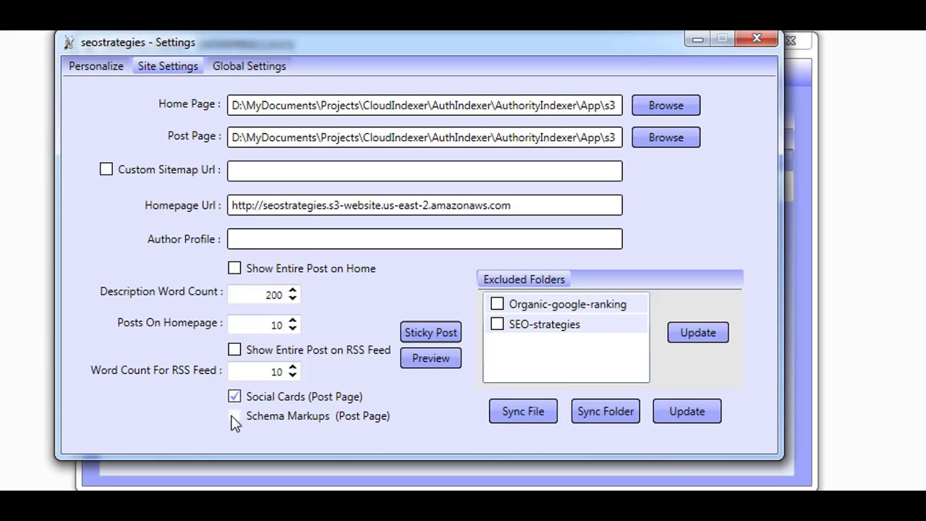
{"action": "left_click", "coordinate": [233, 416]}
{"action": "left_click", "coordinate": [759, 44]}
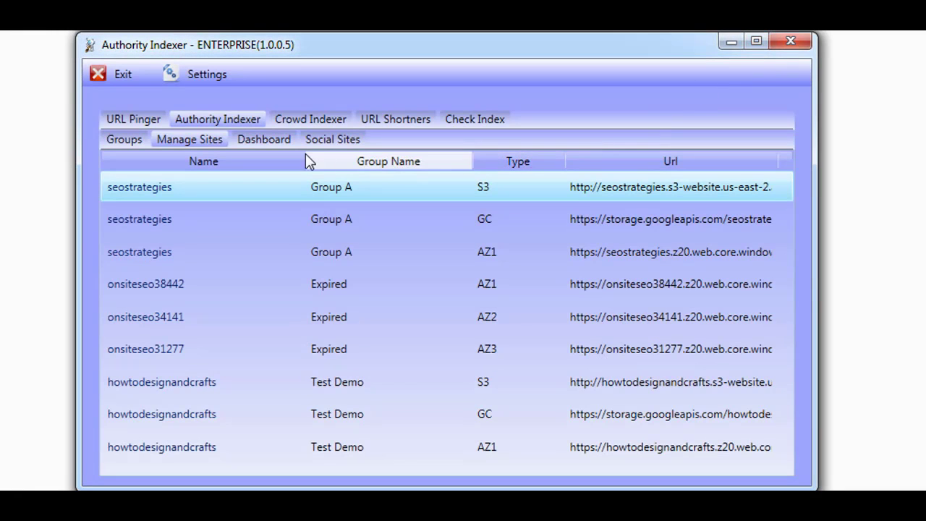
{"action": "left_click", "coordinate": [278, 140]}
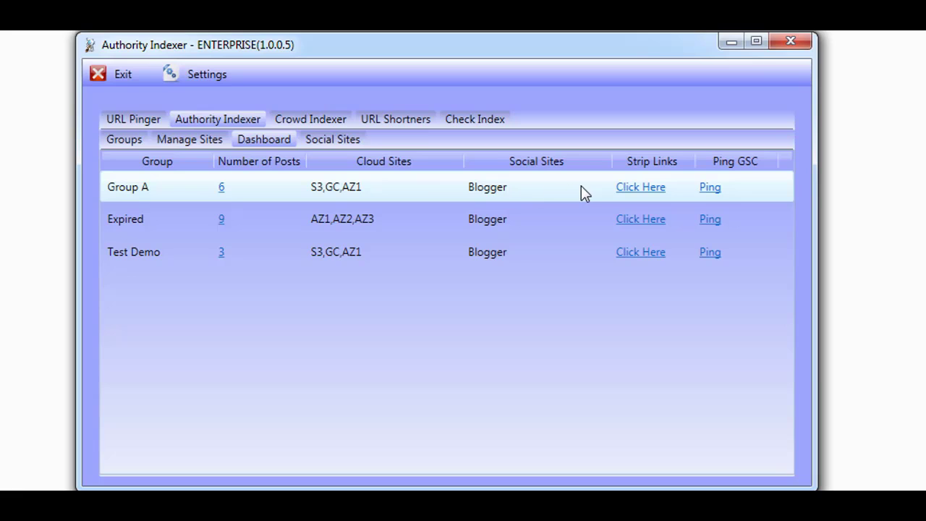
{"action": "left_click", "coordinate": [637, 188]}
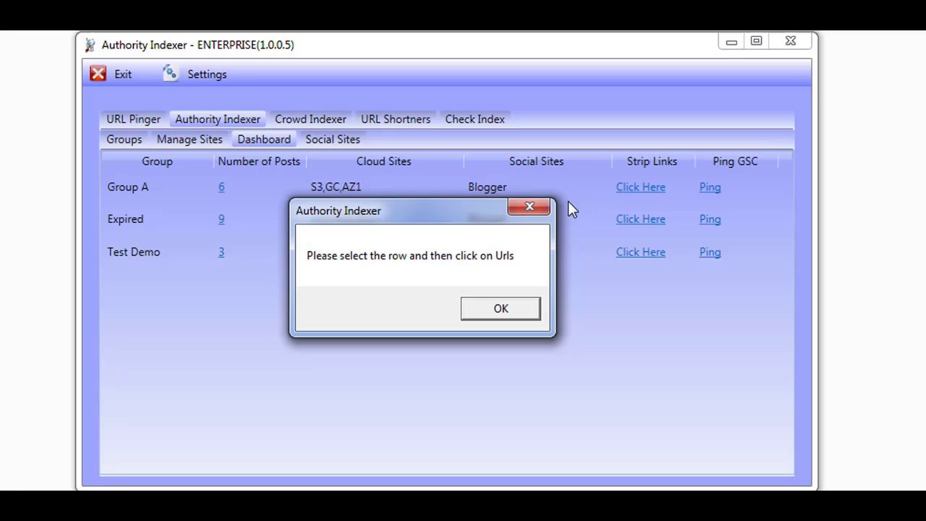
{"action": "left_click", "coordinate": [545, 208]}
{"action": "left_click", "coordinate": [533, 196]}
{"action": "left_click", "coordinate": [624, 189]}
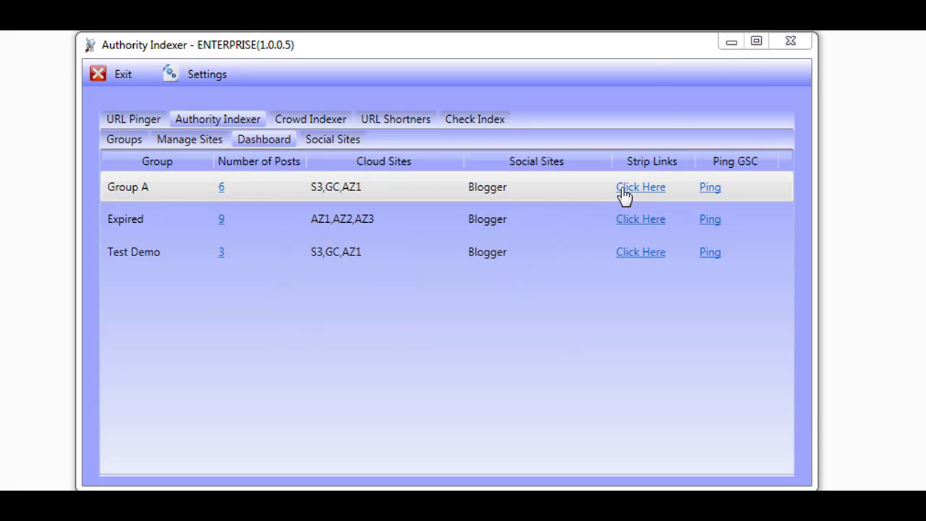
{"action": "left_click", "coordinate": [522, 110]}
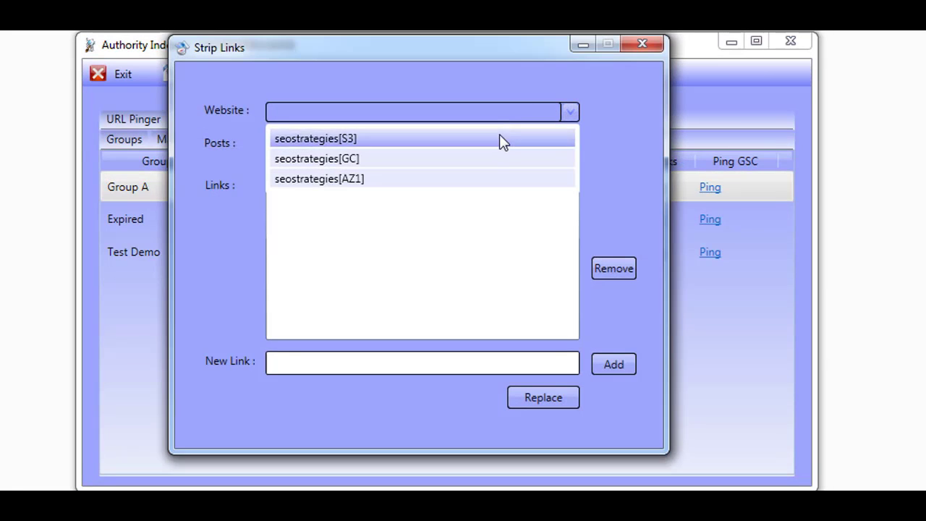
{"action": "left_click", "coordinate": [499, 137]}
{"action": "left_click", "coordinate": [478, 168]}
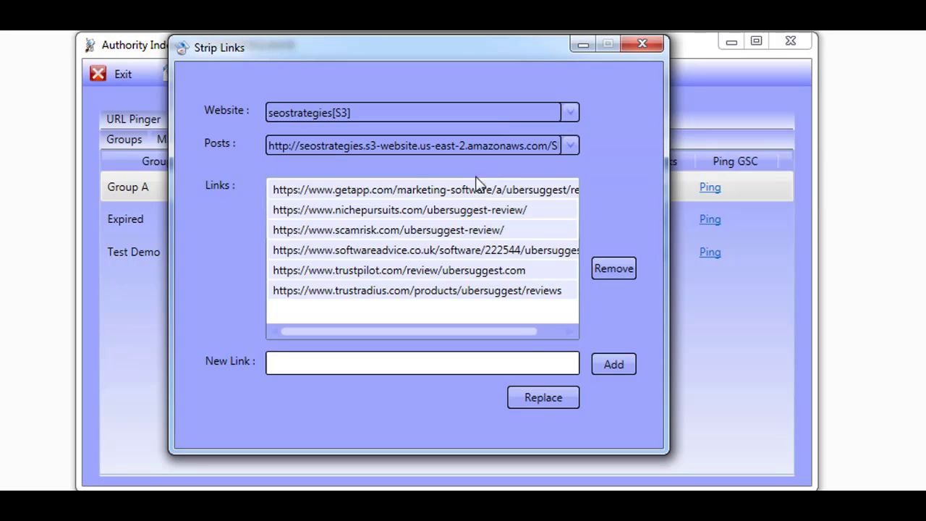
{"action": "left_click", "coordinate": [461, 262]}
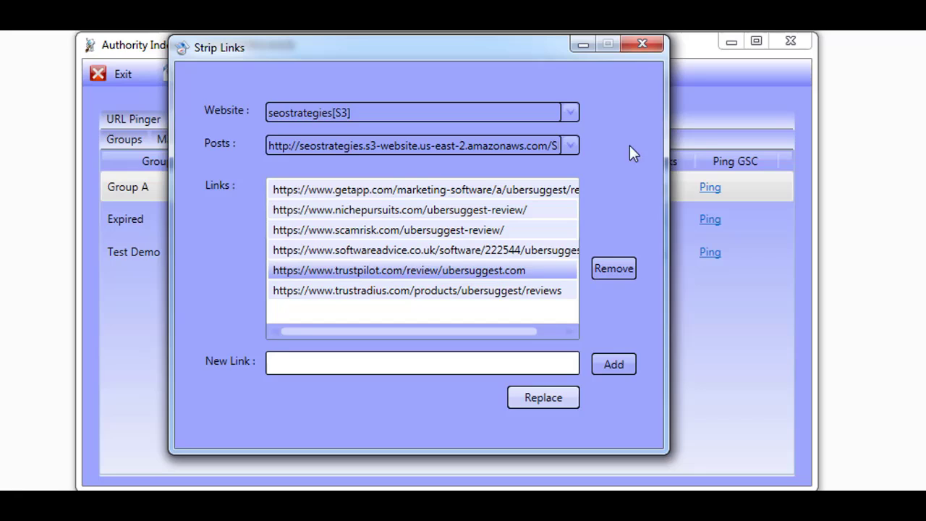
{"action": "left_click", "coordinate": [642, 44]}
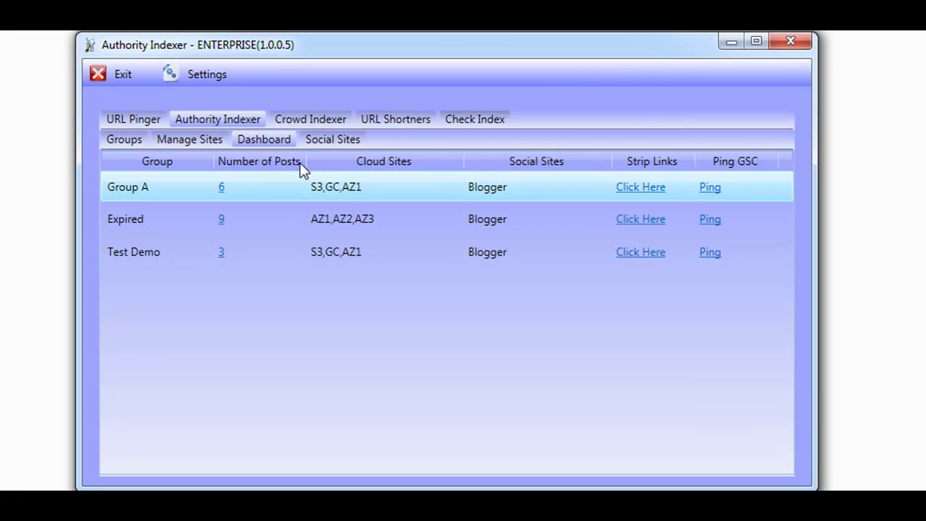
{"action": "left_click", "coordinate": [198, 139]}
{"action": "left_click", "coordinate": [123, 140]}
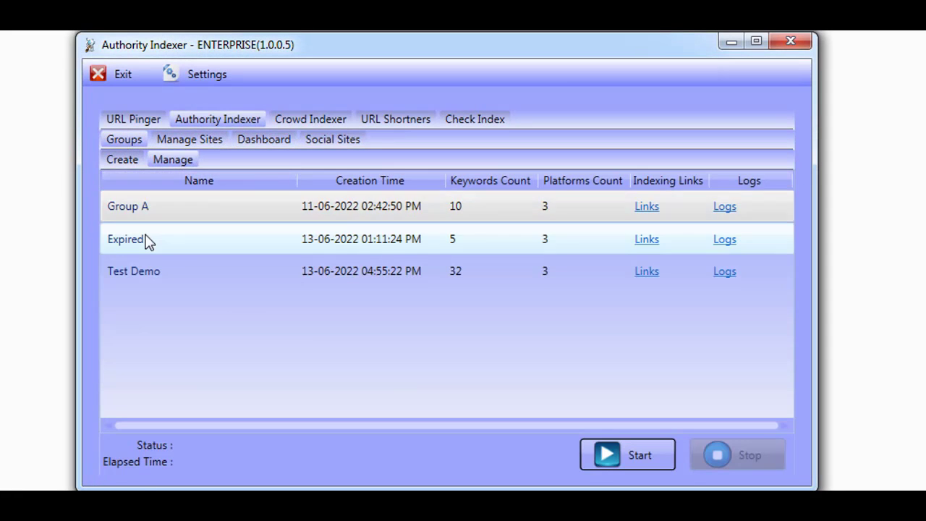
{"action": "left_click", "coordinate": [141, 265]}
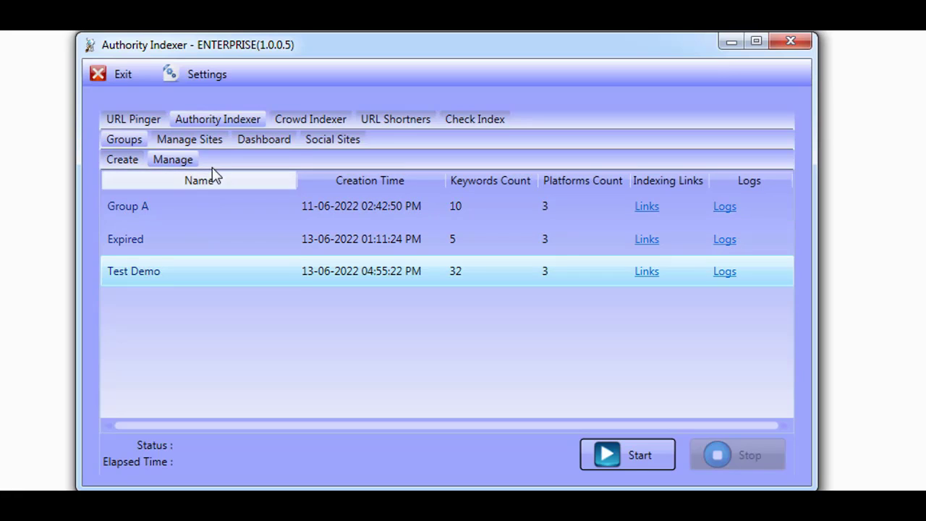
{"action": "left_click", "coordinate": [246, 141]}
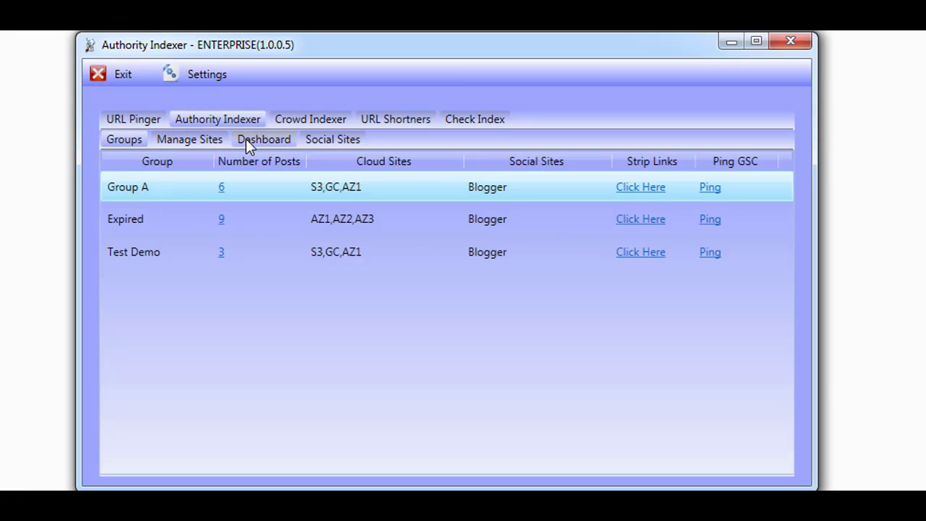
{"action": "left_click", "coordinate": [211, 145]}
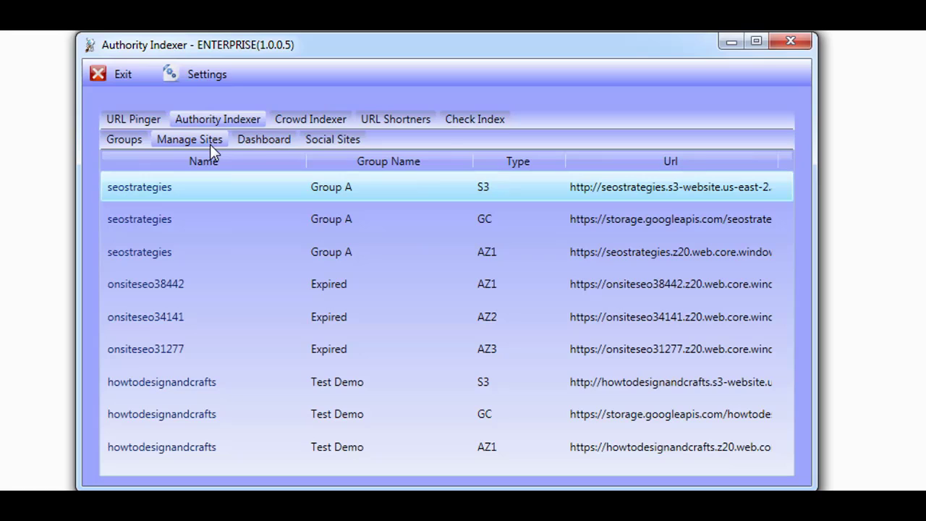
Step: Open Crowd Indexer, glance at Earn Credits, and return to the empty Own Project form
{"action": "left_click", "coordinate": [307, 114]}
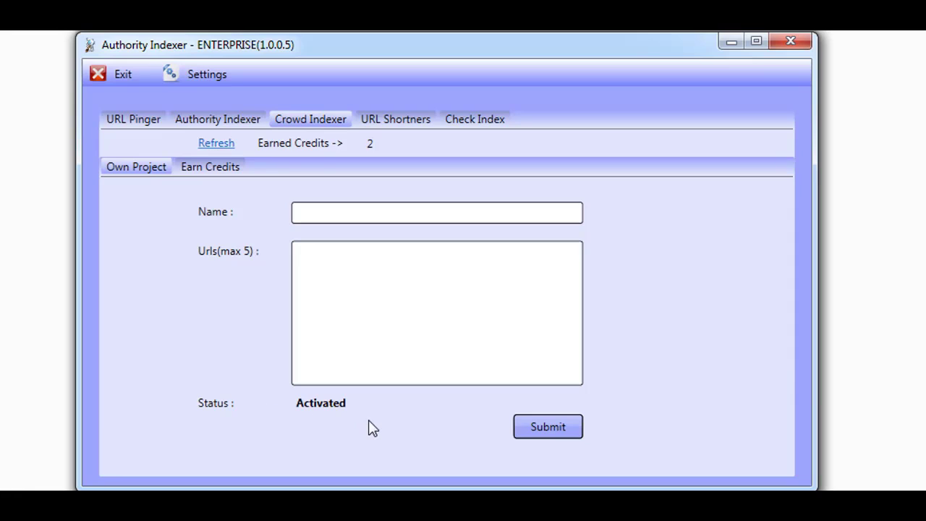
{"action": "left_click", "coordinate": [359, 265]}
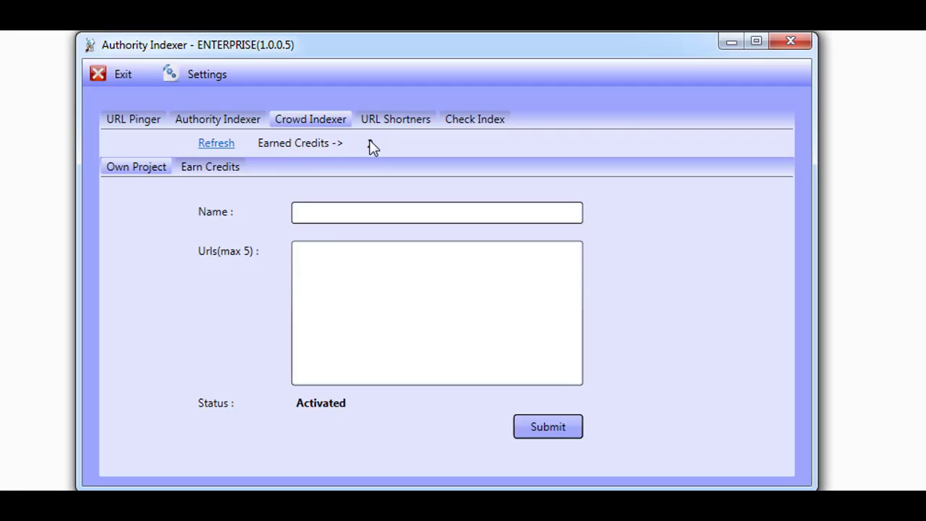
{"action": "left_click", "coordinate": [220, 172]}
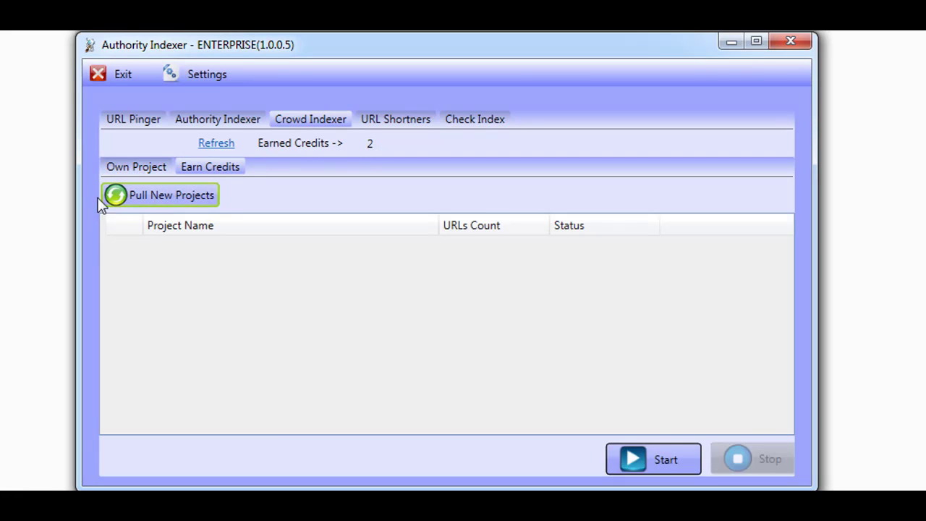
{"action": "left_click", "coordinate": [149, 170]}
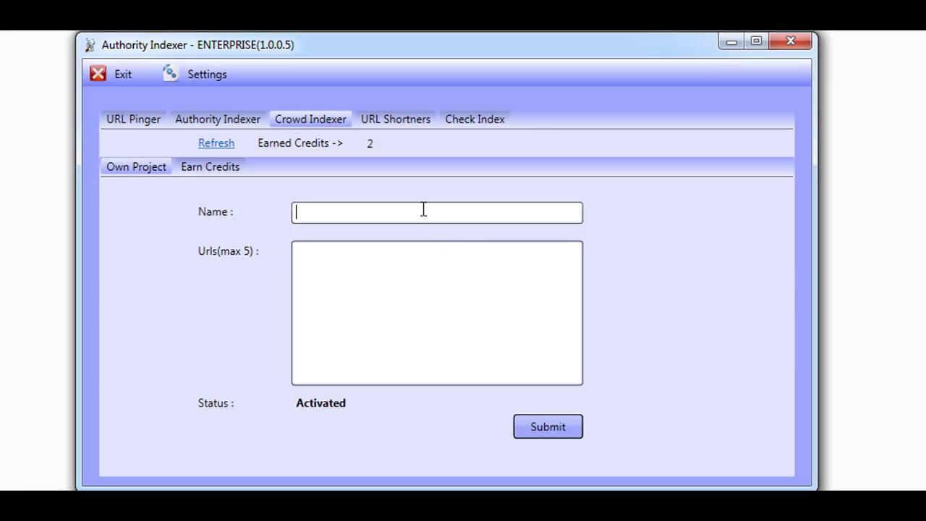
Step: Enable the Tinyurl, Bitly, Rebrandly, Cutly and Custom shorteners and focus the URLs box
{"action": "left_click", "coordinate": [409, 119]}
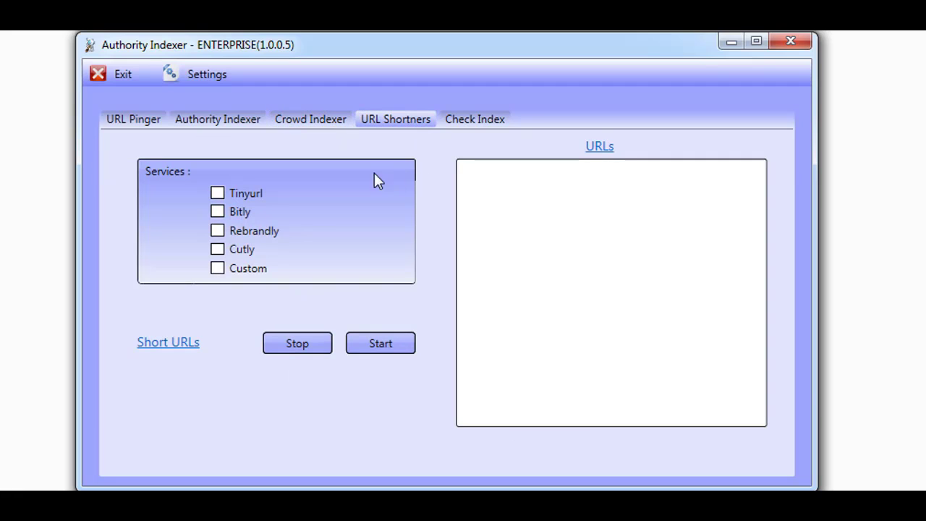
{"action": "left_click", "coordinate": [253, 192]}
{"action": "left_click", "coordinate": [235, 210]}
{"action": "left_click", "coordinate": [229, 232]}
{"action": "left_click", "coordinate": [230, 248]}
{"action": "left_click", "coordinate": [217, 269]}
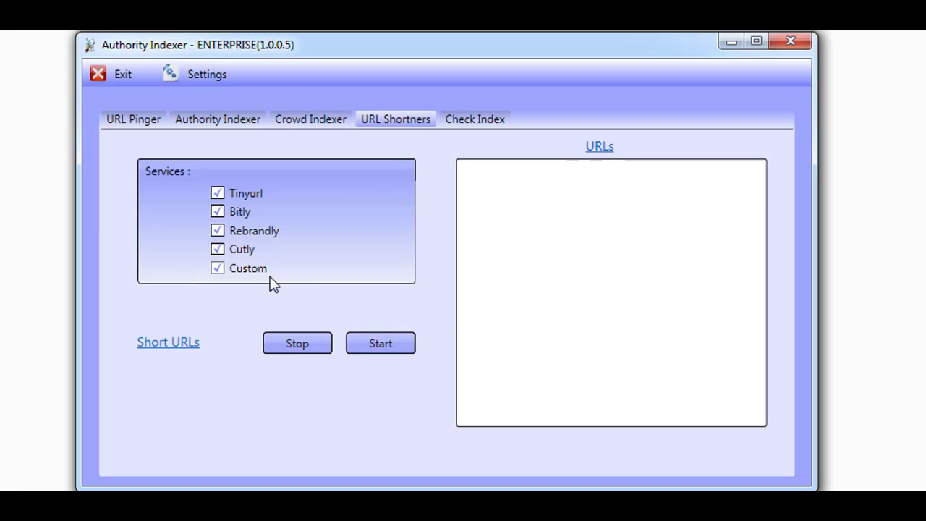
{"action": "left_click", "coordinate": [548, 184]}
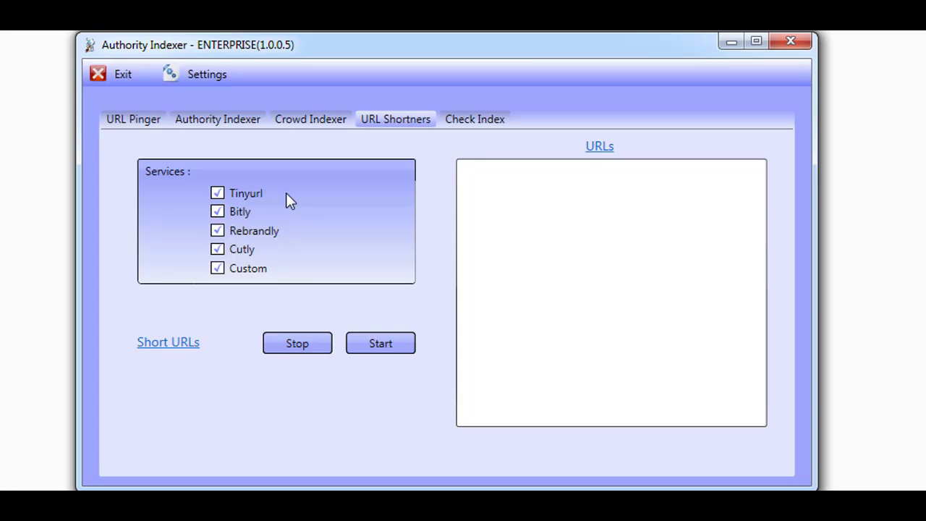
Step: Open Check Index and place the cursor in the Import URLs box
{"action": "left_click", "coordinate": [468, 120]}
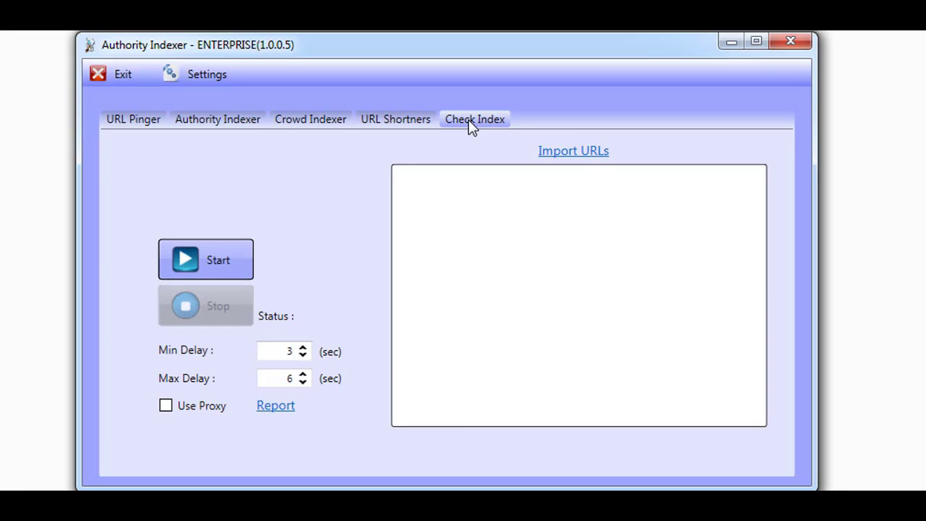
{"action": "left_click", "coordinate": [458, 176]}
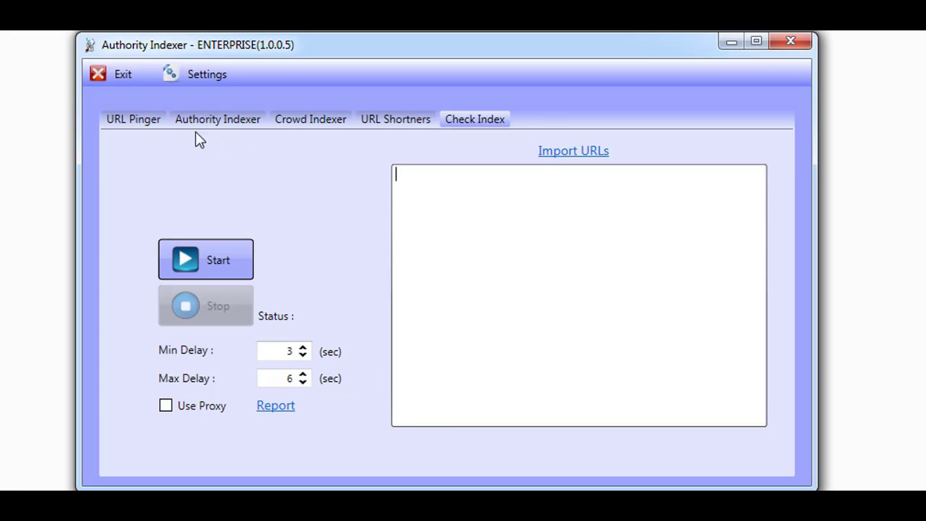
Step: Pass through URL Pinger and Crowd Indexer to reach the Authority Indexer Groups list
{"action": "left_click", "coordinate": [137, 118]}
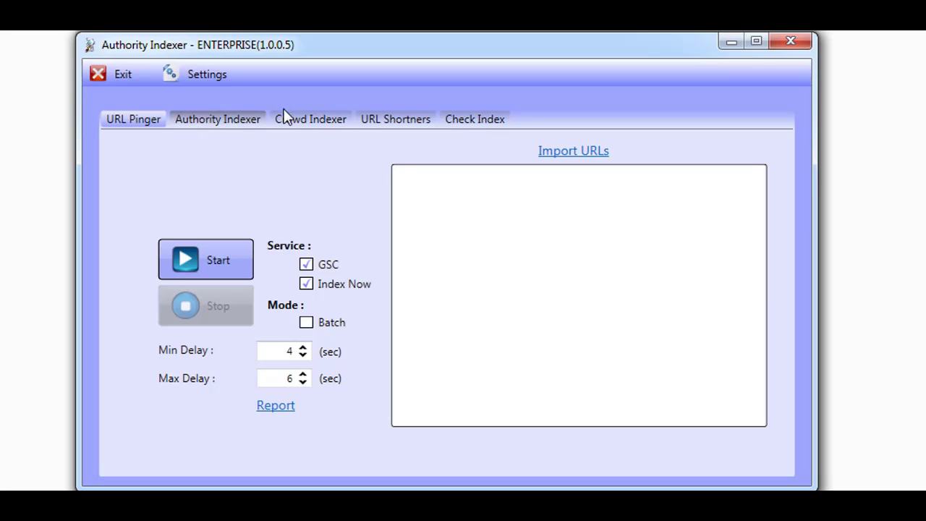
{"action": "left_click", "coordinate": [300, 120]}
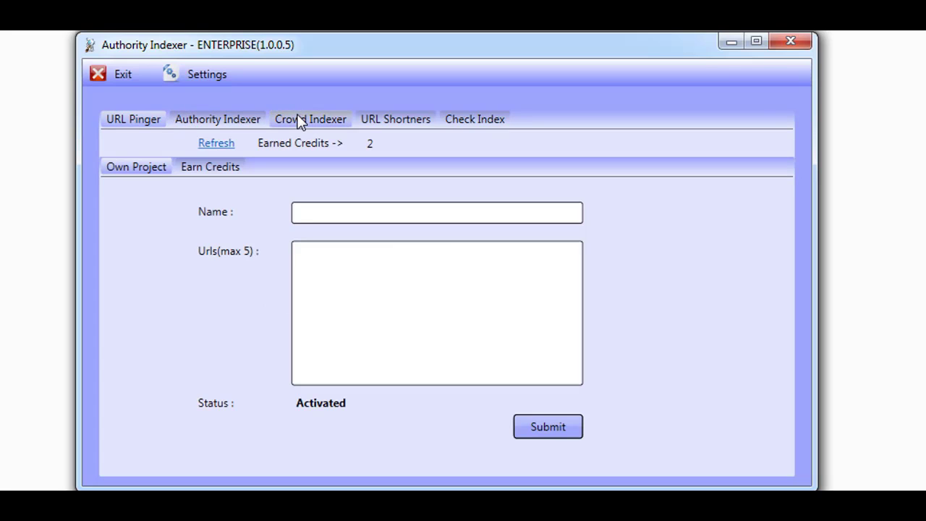
{"action": "left_click", "coordinate": [249, 121]}
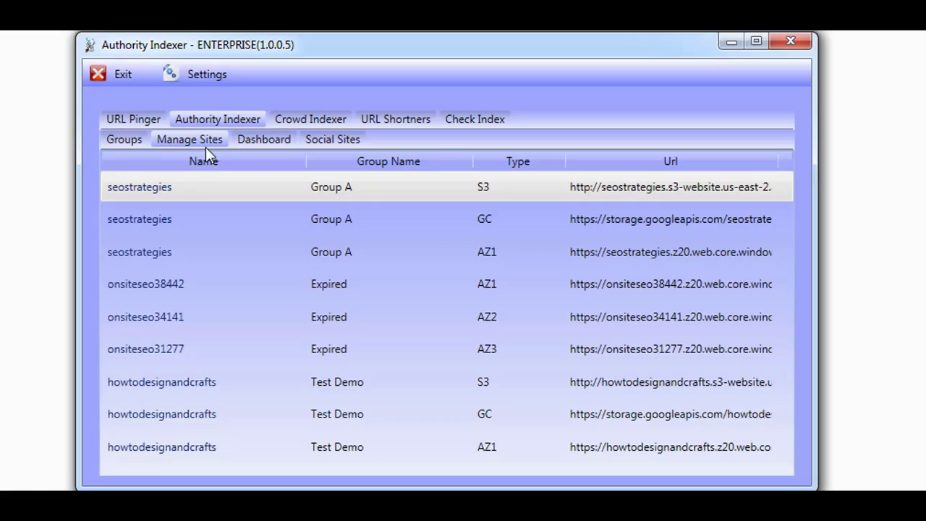
{"action": "left_click", "coordinate": [124, 139]}
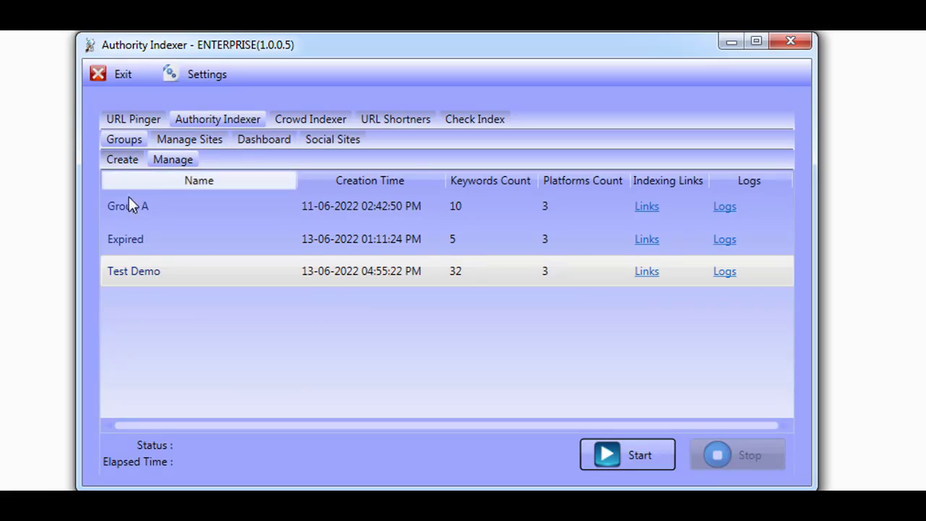